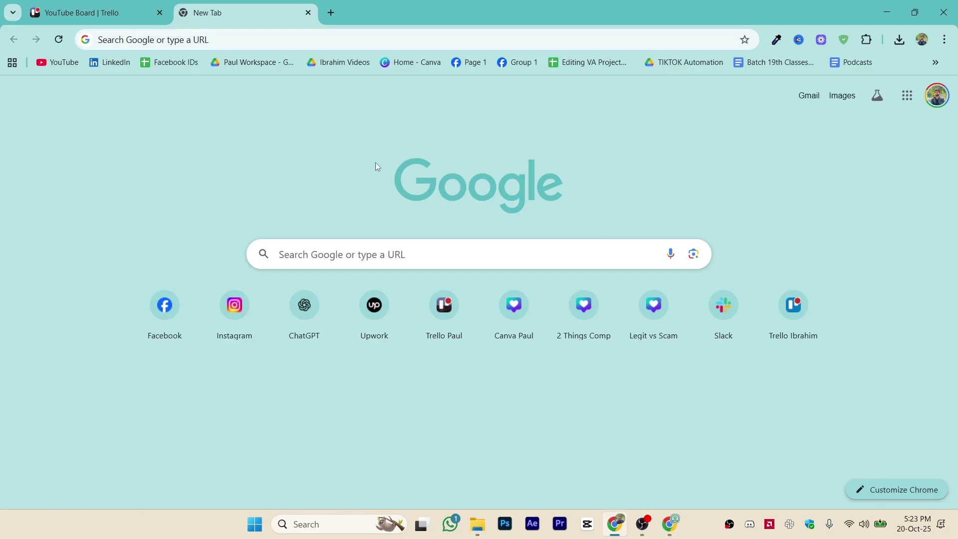
- Load Cloudflare's 1.1.1.1 download page by entering 1.1.1.1 in the address bar
left_click(193, 40)
type("1")
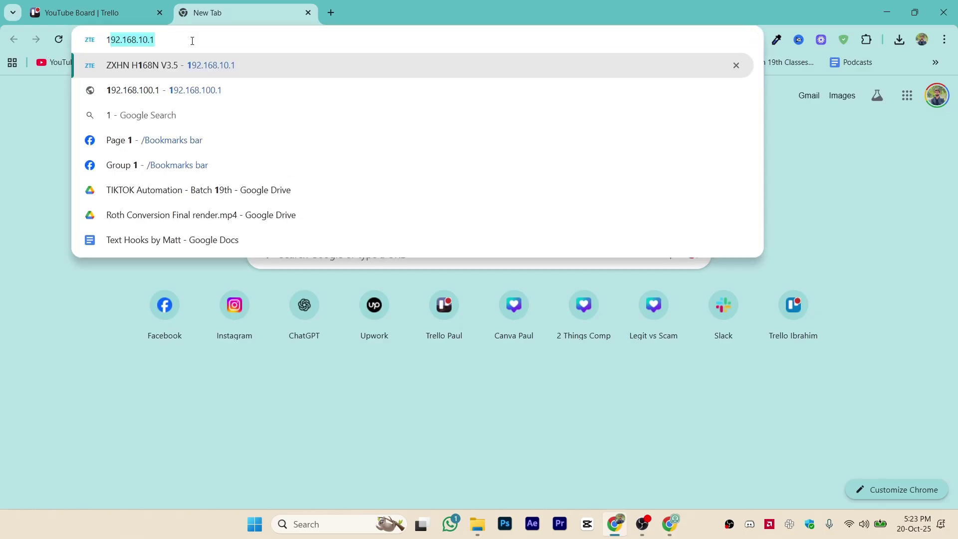
type(".")
key("BackSpace")
type(".1.")
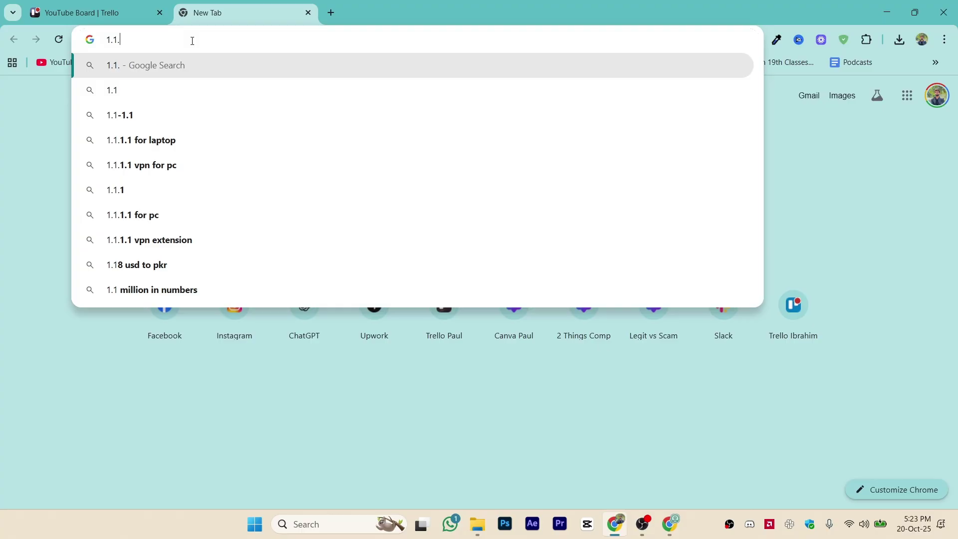
type("1.1")
key("Return")
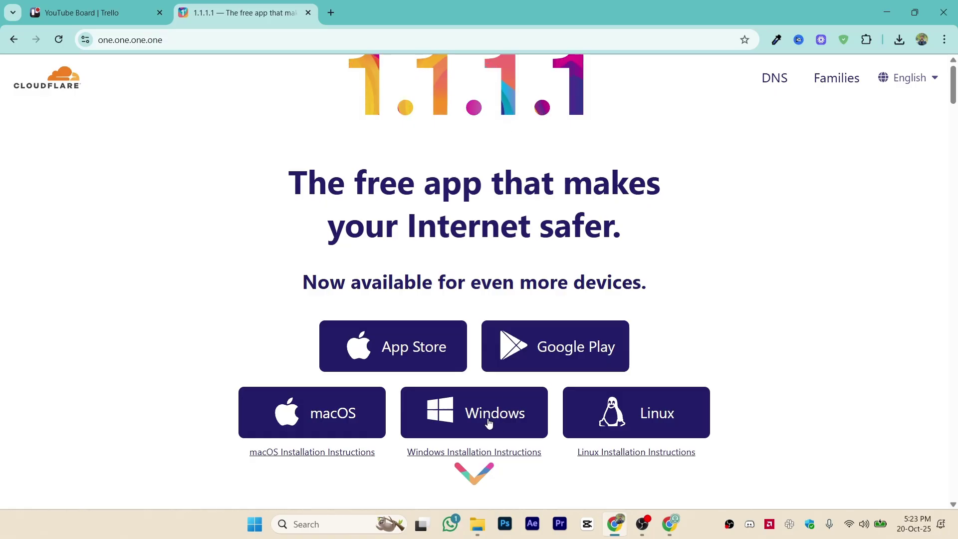
scroll(483, 410, "down", 1)
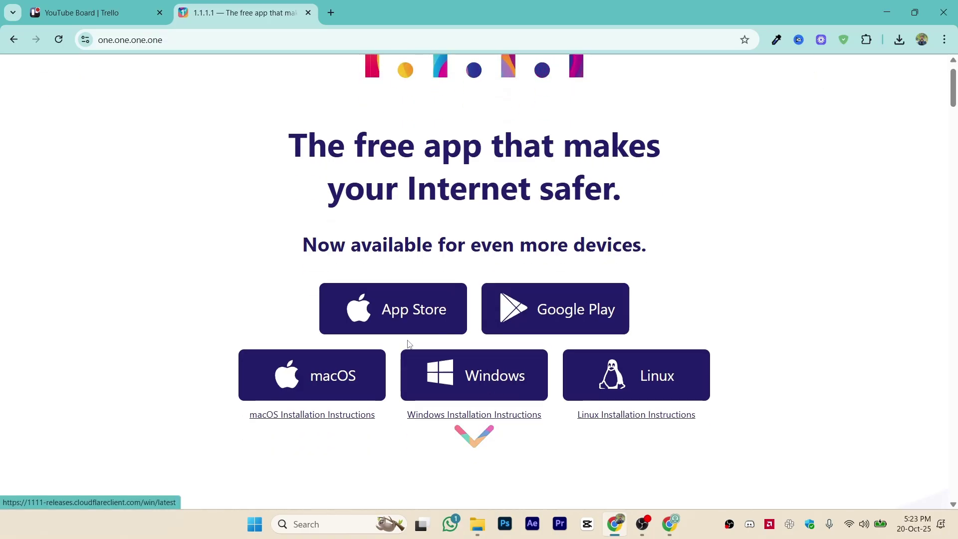
scroll(486, 411, "up", 1)
- Download the WARP installer for Windows and cancel the duplicate download
left_click(494, 412)
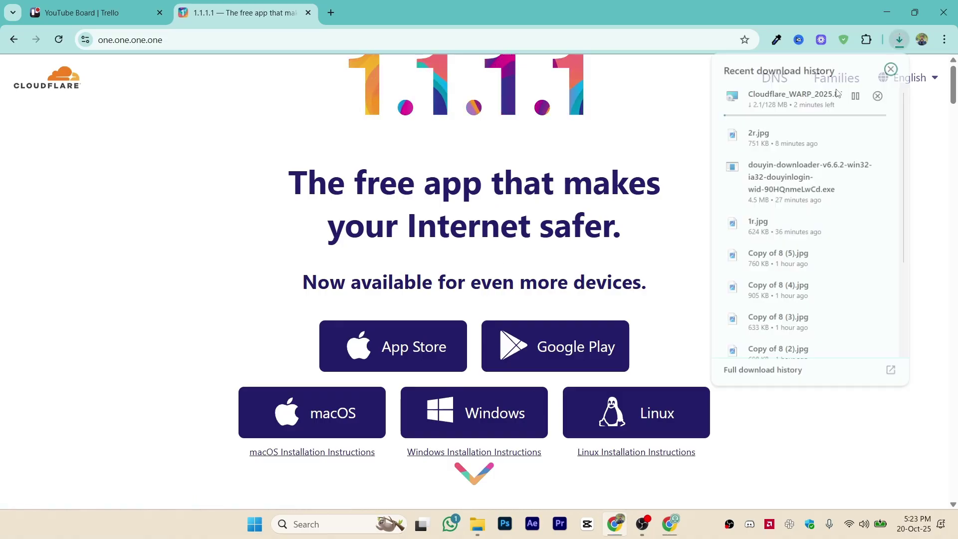
left_click(878, 94)
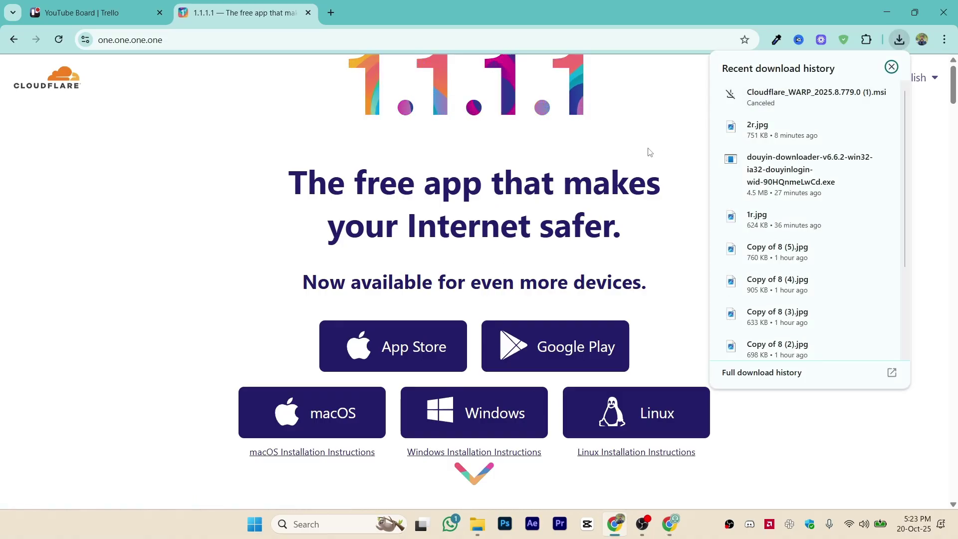
left_click(648, 150)
- Launch the Cloudflare_WARP .msi from Downloads and start the installation in the setup wizard
left_click(477, 524)
left_click(216, 127)
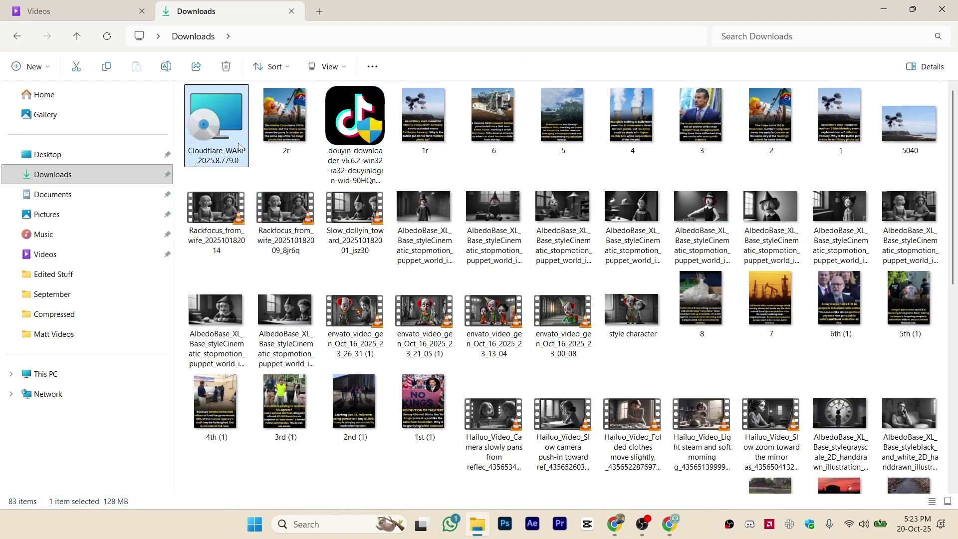
double_click(223, 131)
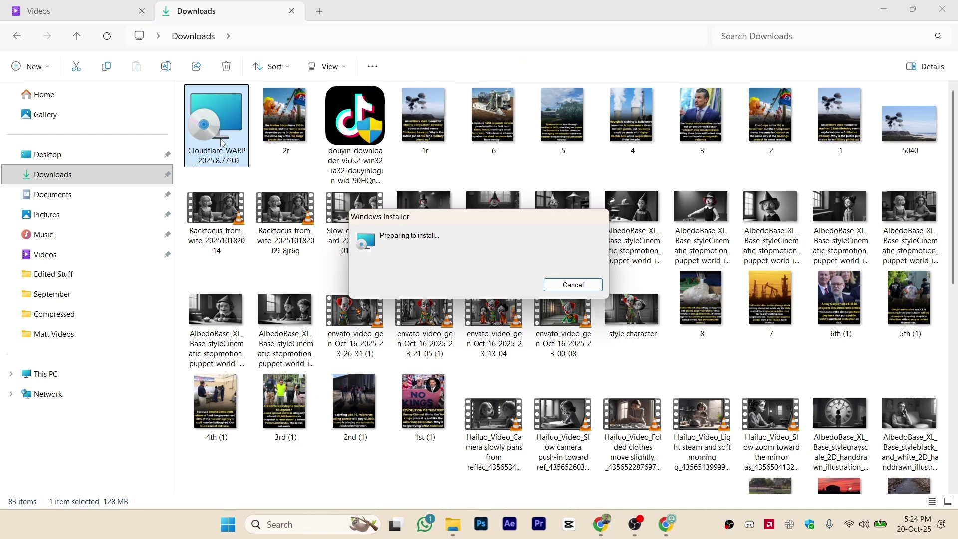
left_click(544, 359)
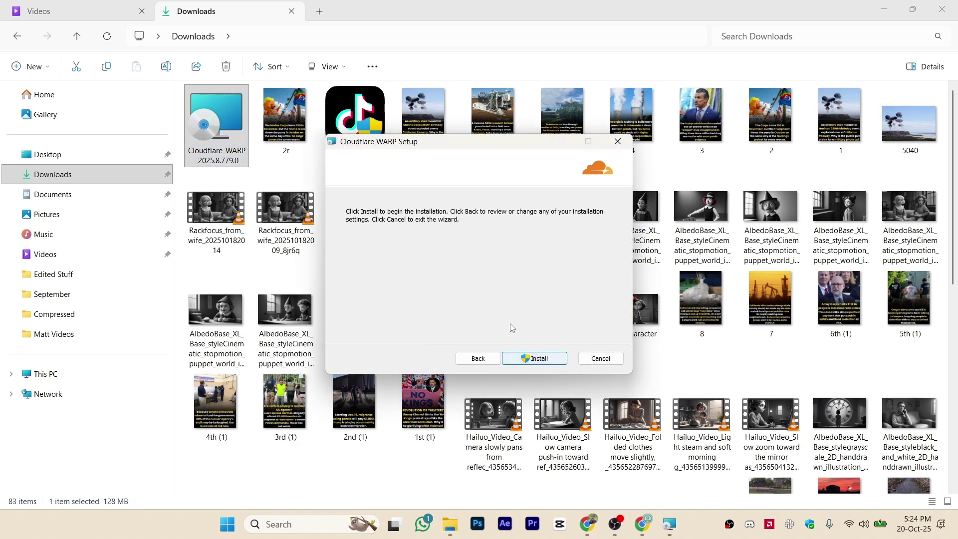
left_click(537, 358)
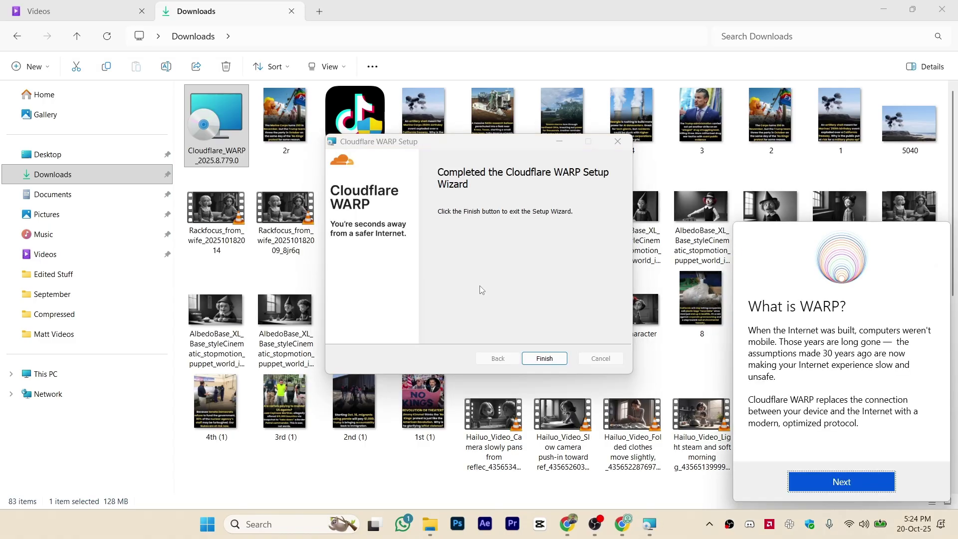
- Finish setup, launch WARP from the tray and accept the privacy commitment after the introduction
left_click(548, 359)
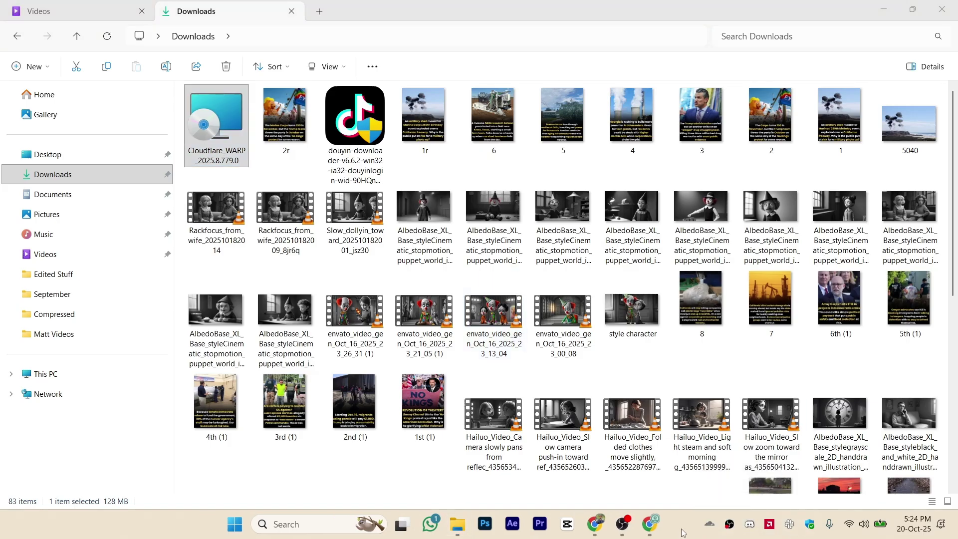
left_click(710, 528)
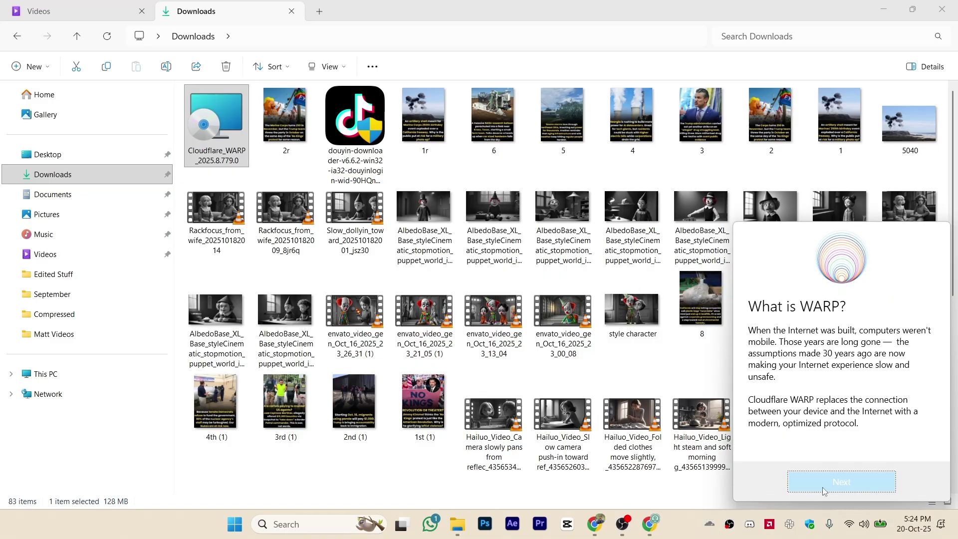
left_click(841, 483)
left_click(874, 483)
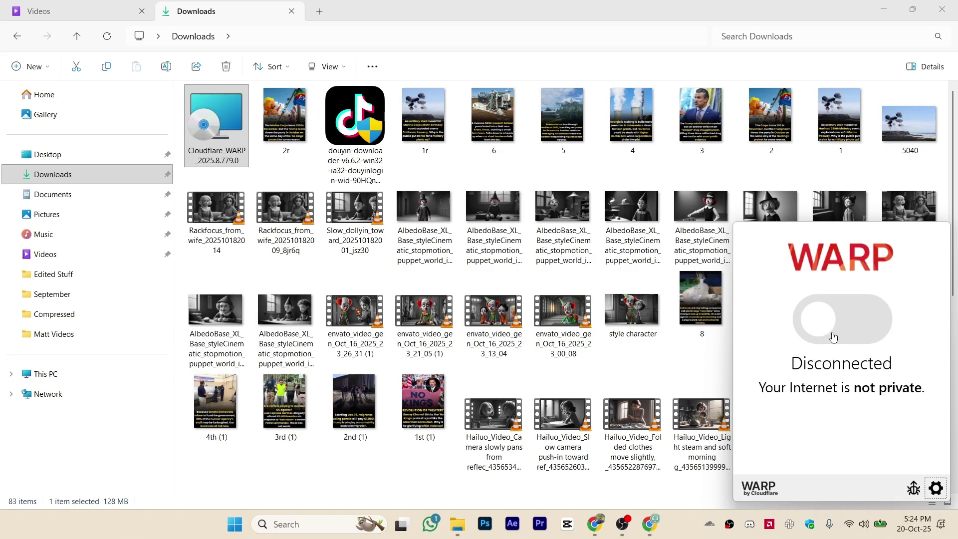
- Toggle WARP on to Connected, toggle it back off, then return to the 1.1.1.1 page in Chrome
left_click(826, 324)
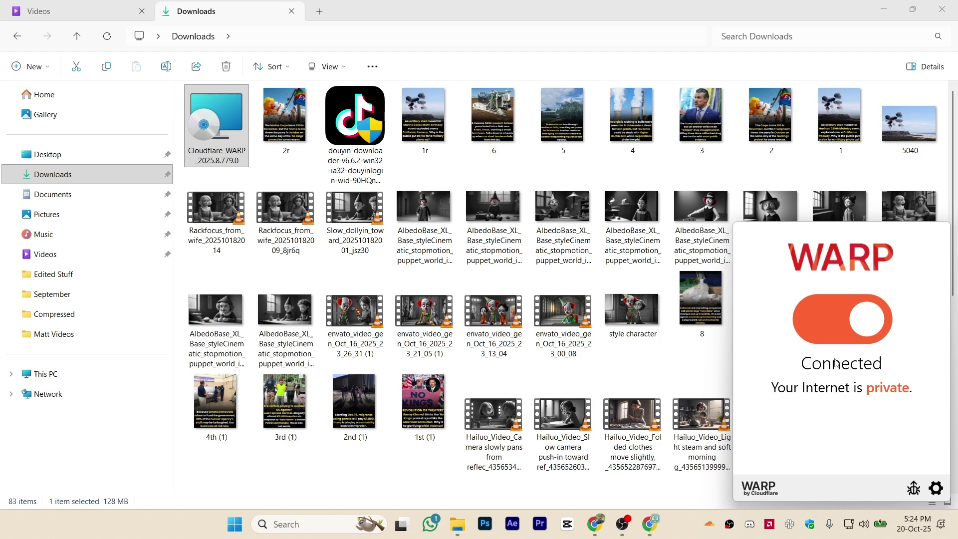
left_click(845, 340)
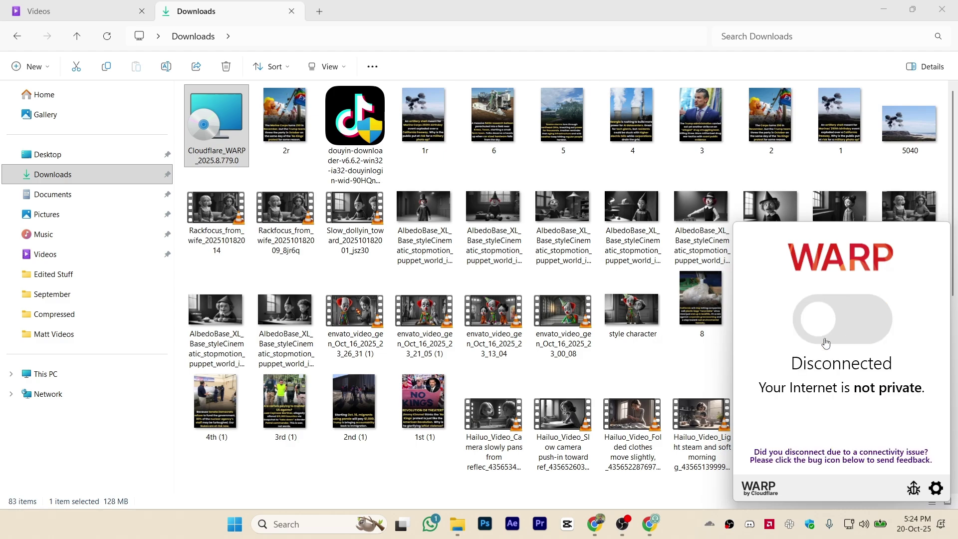
left_click(709, 523)
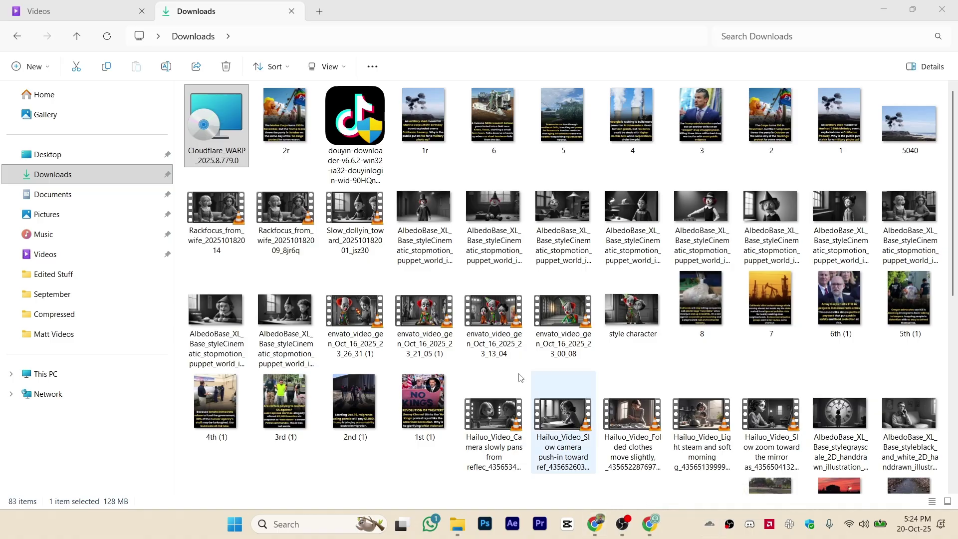
left_click(595, 524)
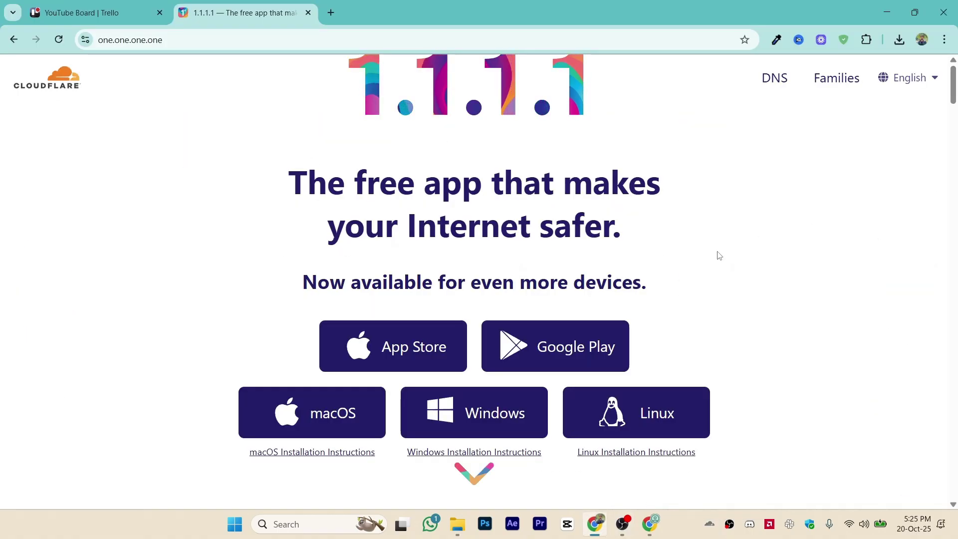